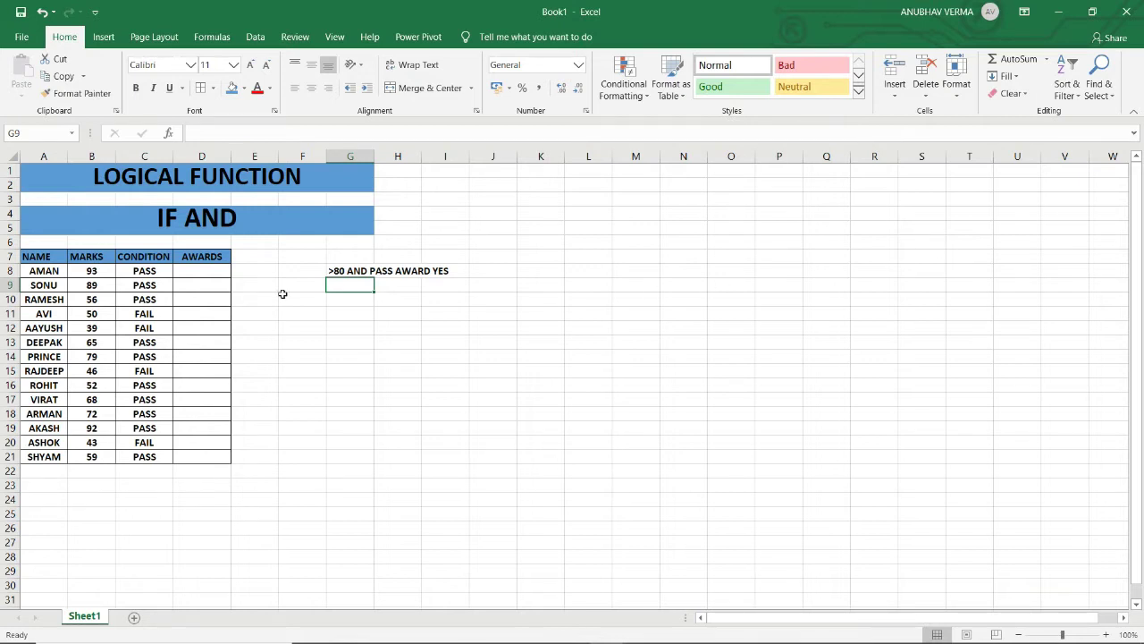
# Step: Review the student names, marks and PASS/FAIL results in A8:C21, then select the blank AWARDS cells D8:D21
pyautogui.moveTo(42, 270); pyautogui.dragTo(43, 456)
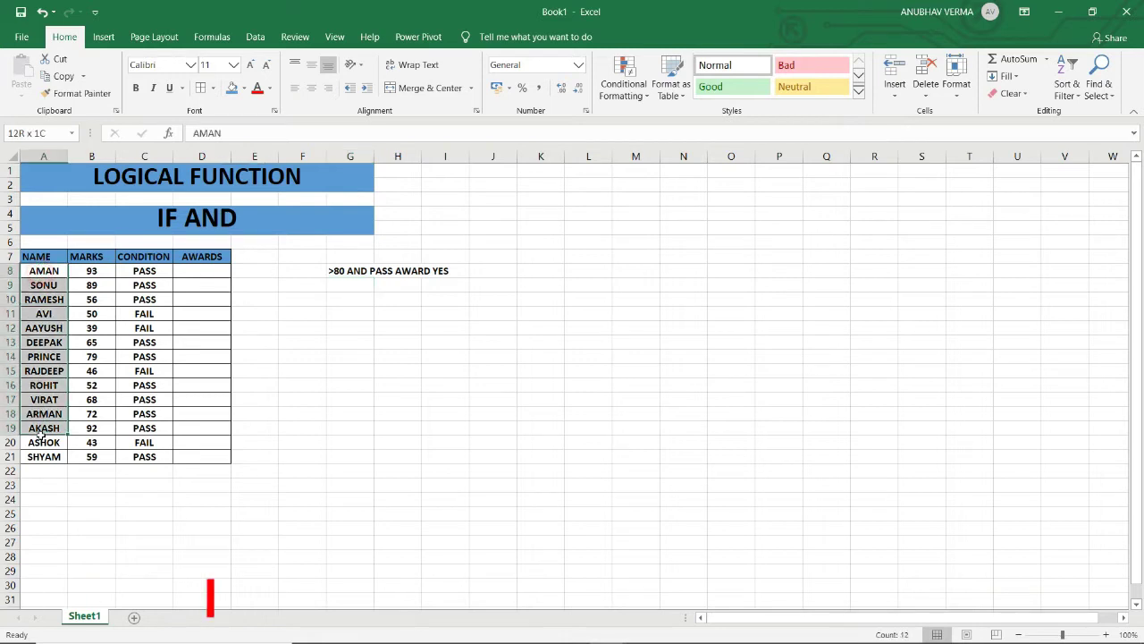
pyautogui.moveTo(91, 271); pyautogui.dragTo(91, 456)
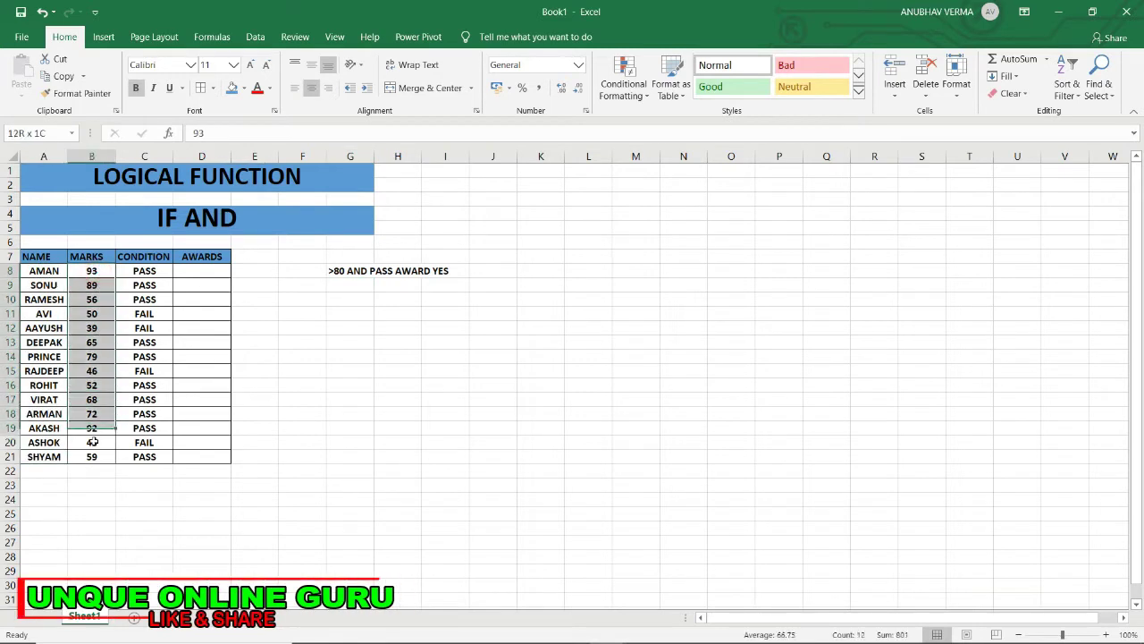
pyautogui.moveTo(157, 271); pyautogui.dragTo(148, 456)
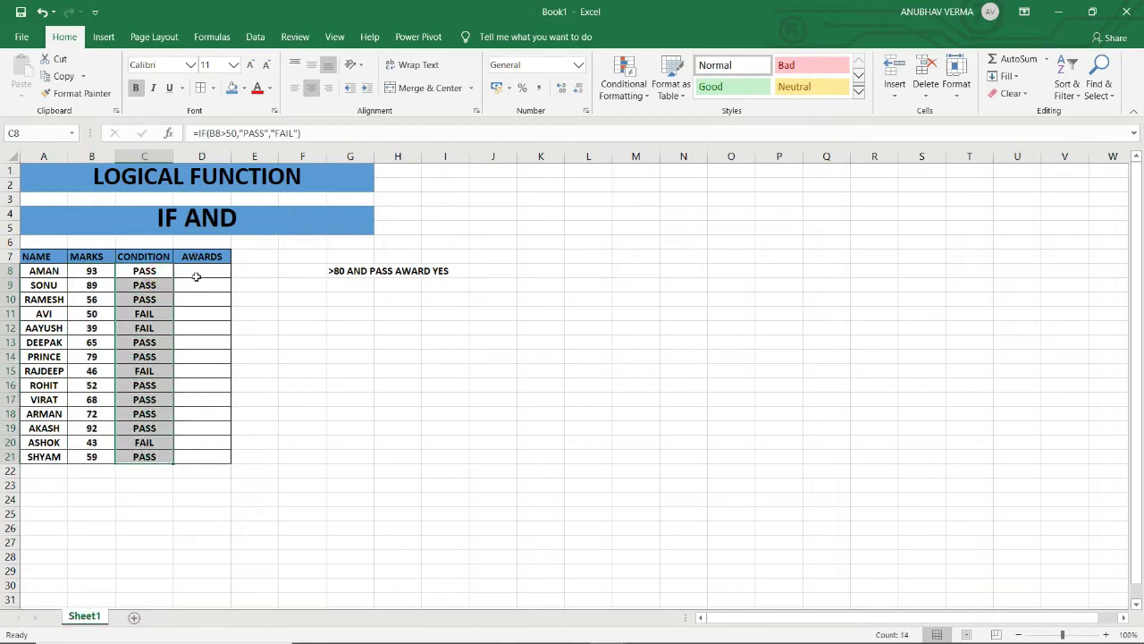
pyautogui.moveTo(197, 276); pyautogui.dragTo(197, 457)
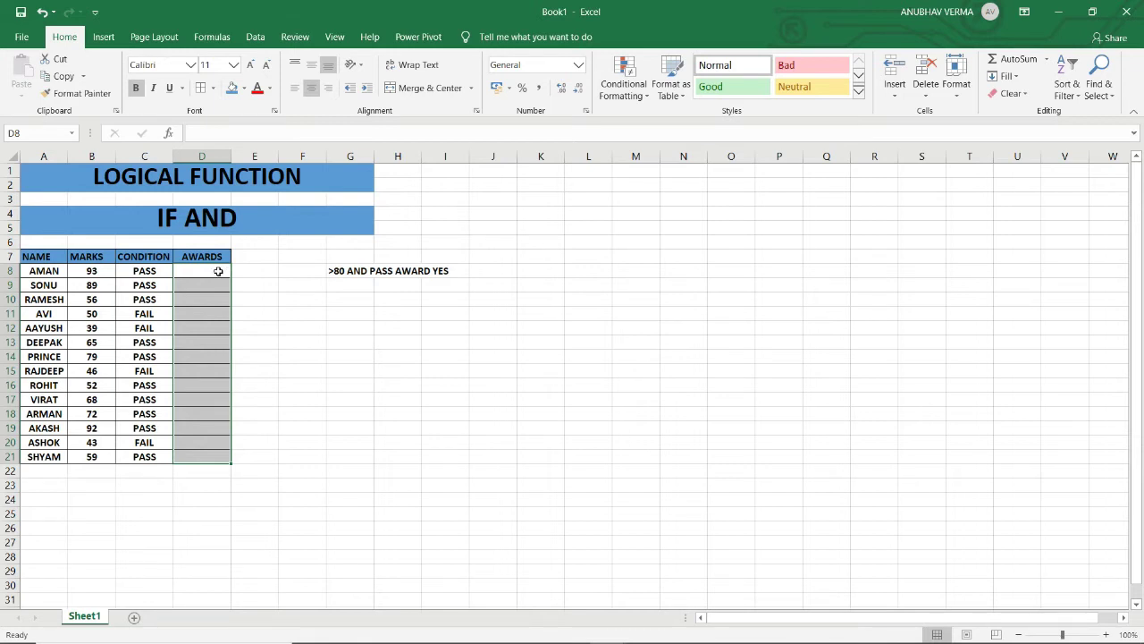
# Step: Start the D8 formula =IF(AND(B8>80,C8="PASS") testing marks above 80 and a PASS result
pyautogui.write('=IF')
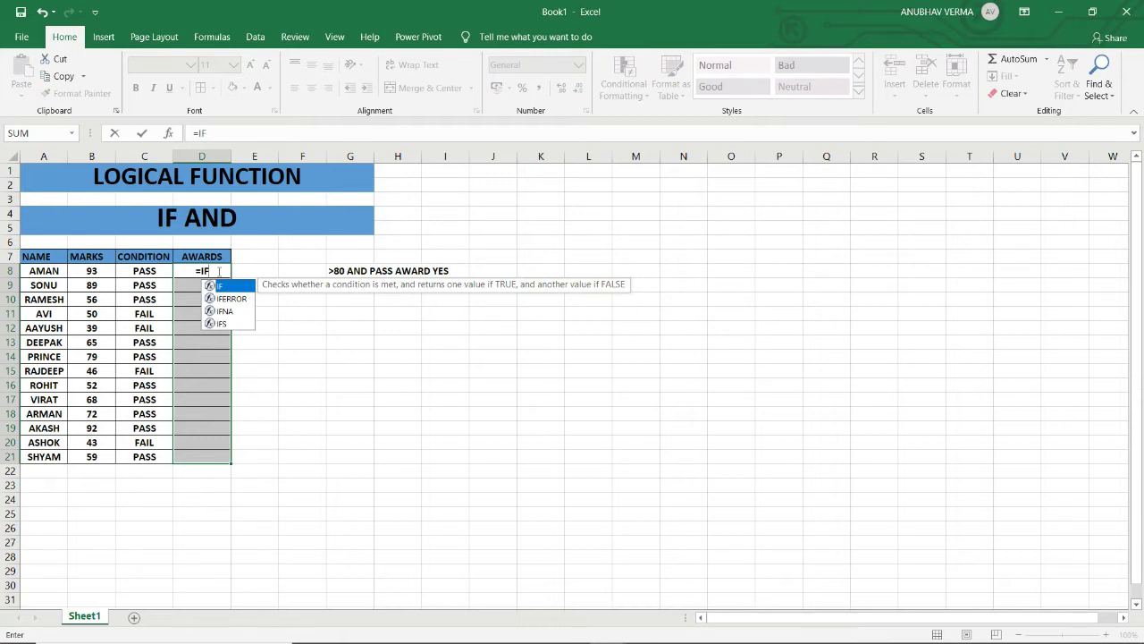
pyautogui.write('(AND(')
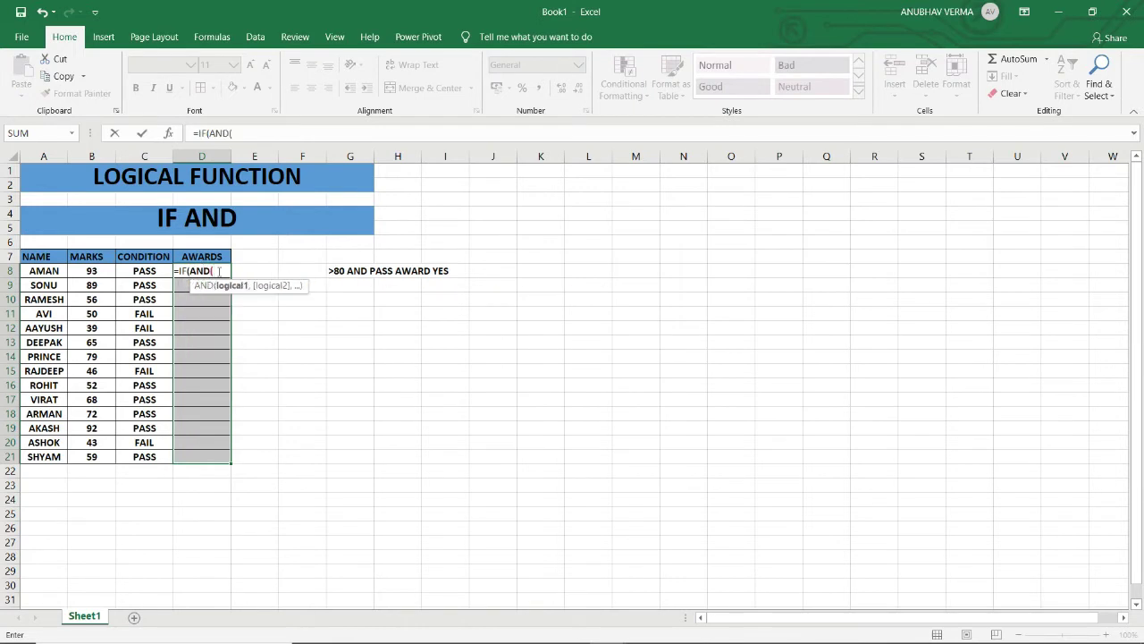
pyautogui.click(91, 271)
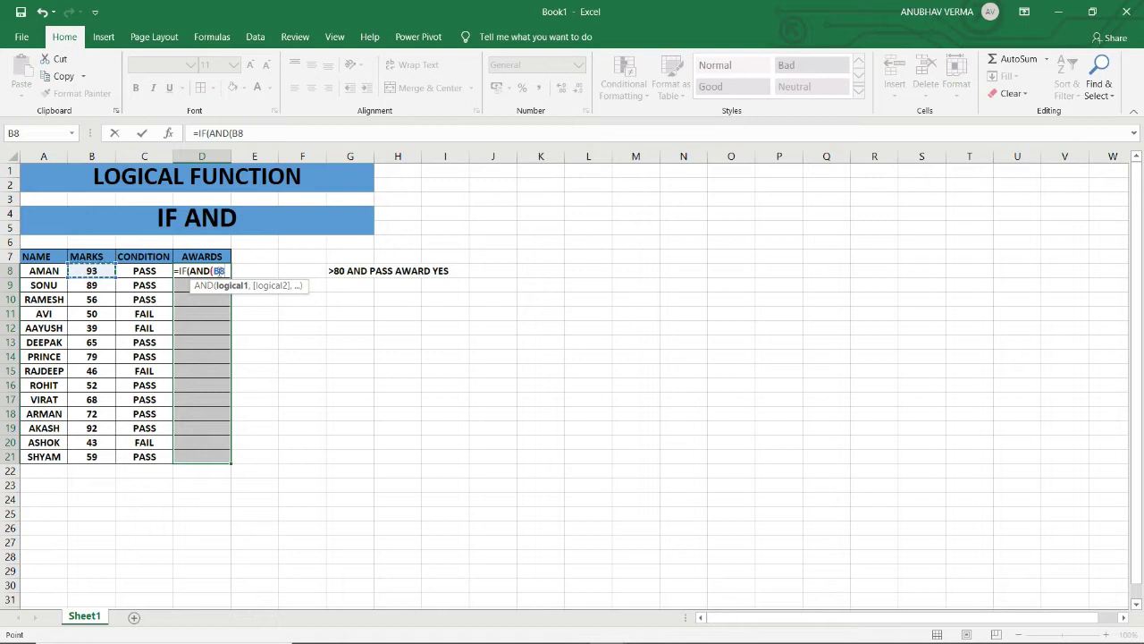
pyautogui.write('>')
pyautogui.write('80')
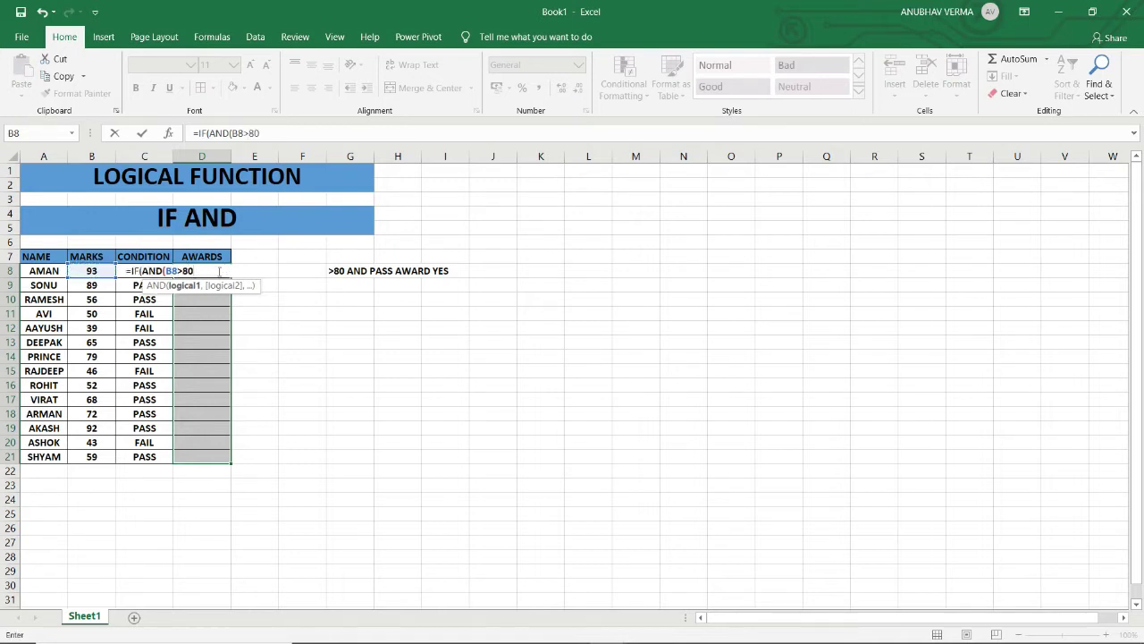
pyautogui.write(',')
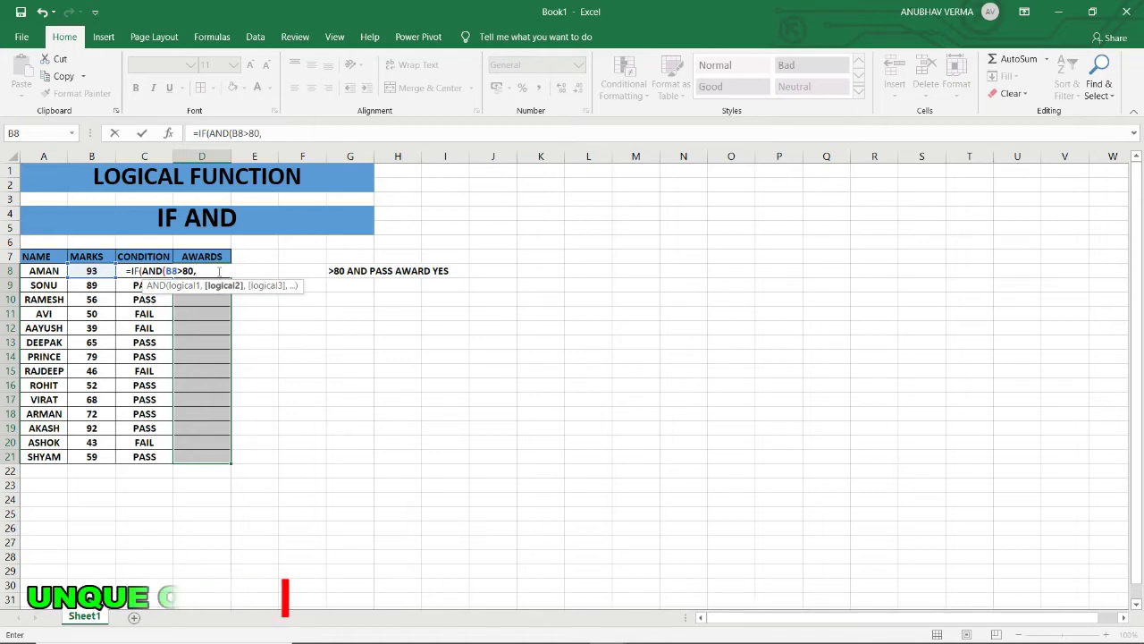
pyautogui.press('Left')
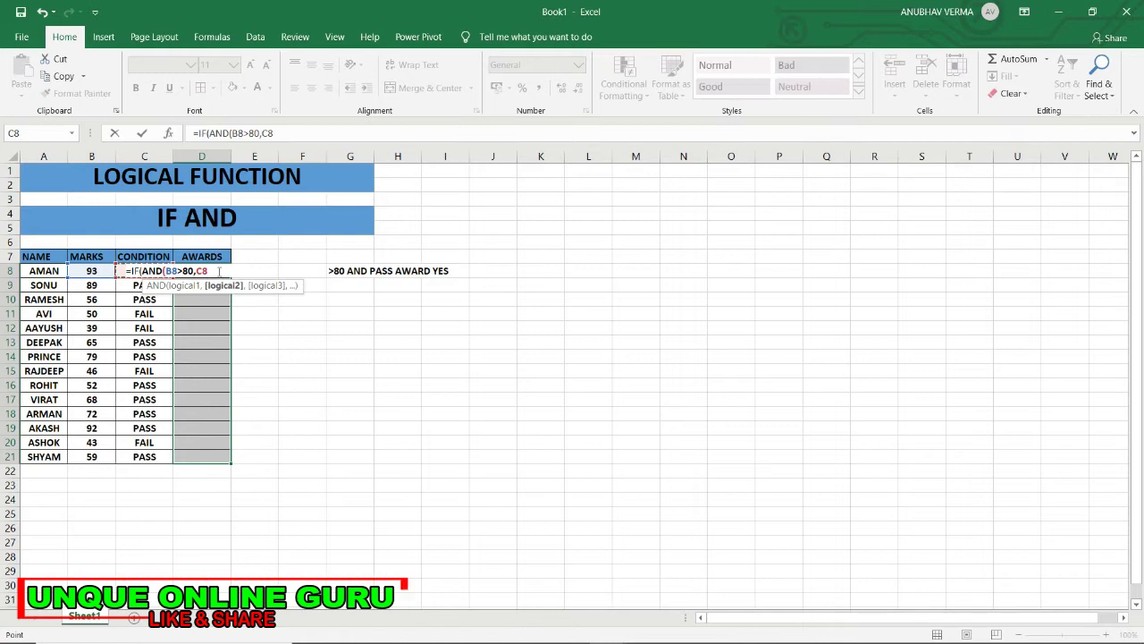
pyautogui.write('=')
pyautogui.write('"')
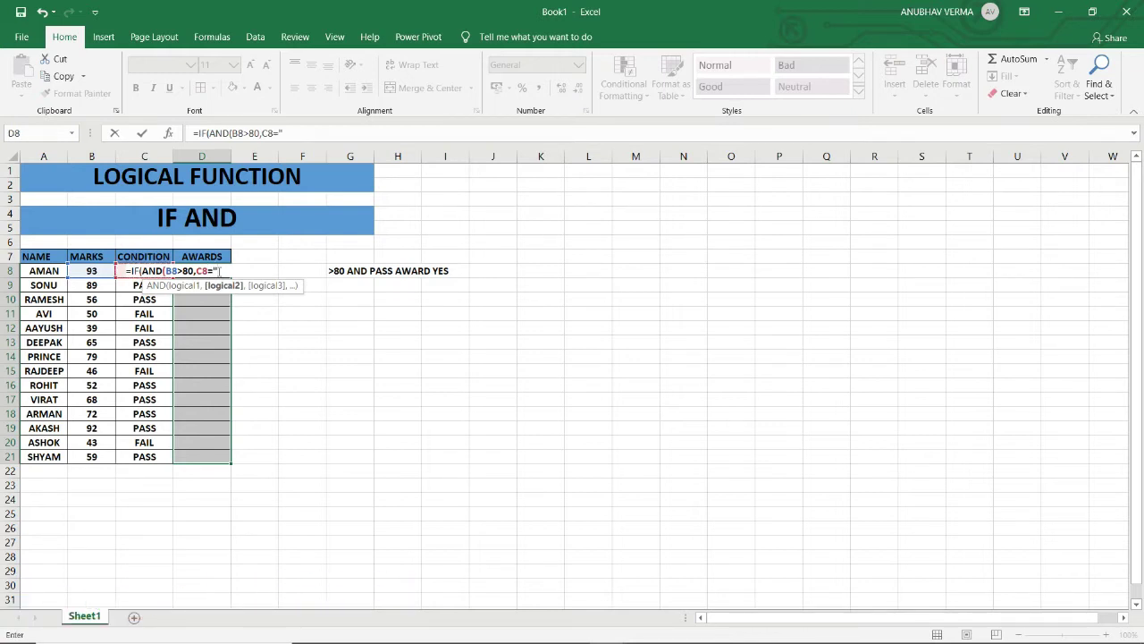
pyautogui.write('PASS')
pyautogui.write('")')
# Step: Remove the stray parenthesis and complete the formula as =IF(AND(B8>80,C8="PASS"),"YES","NO")
pyautogui.press('BackSpace')
pyautogui.write(')')
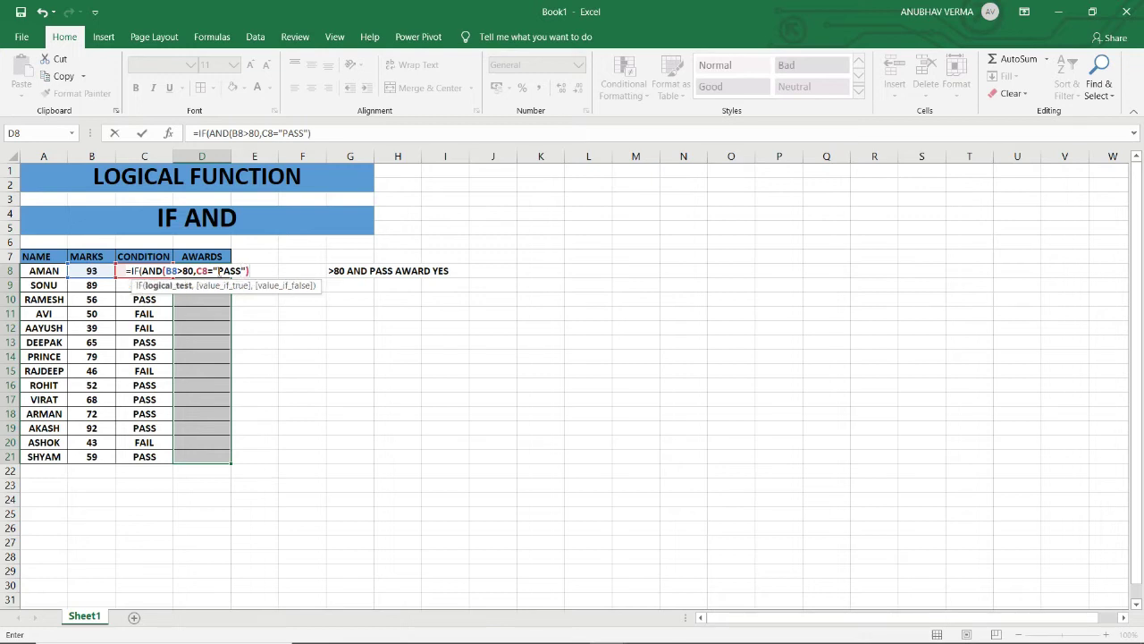
pyautogui.write(',')
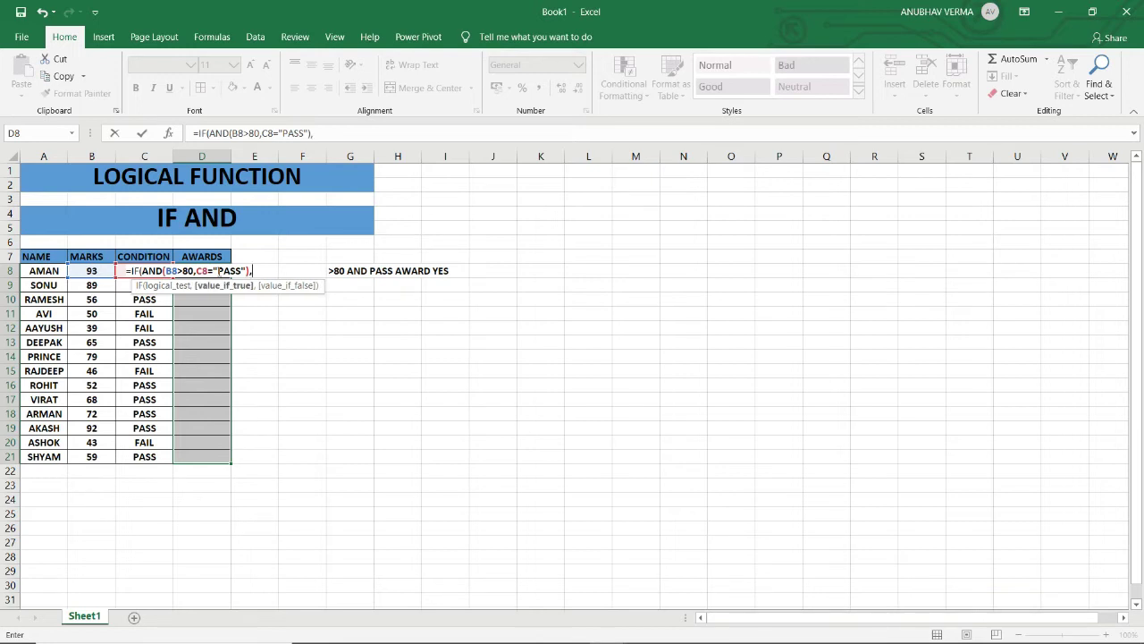
pyautogui.write('"YES"')
pyautogui.write(',"NO')
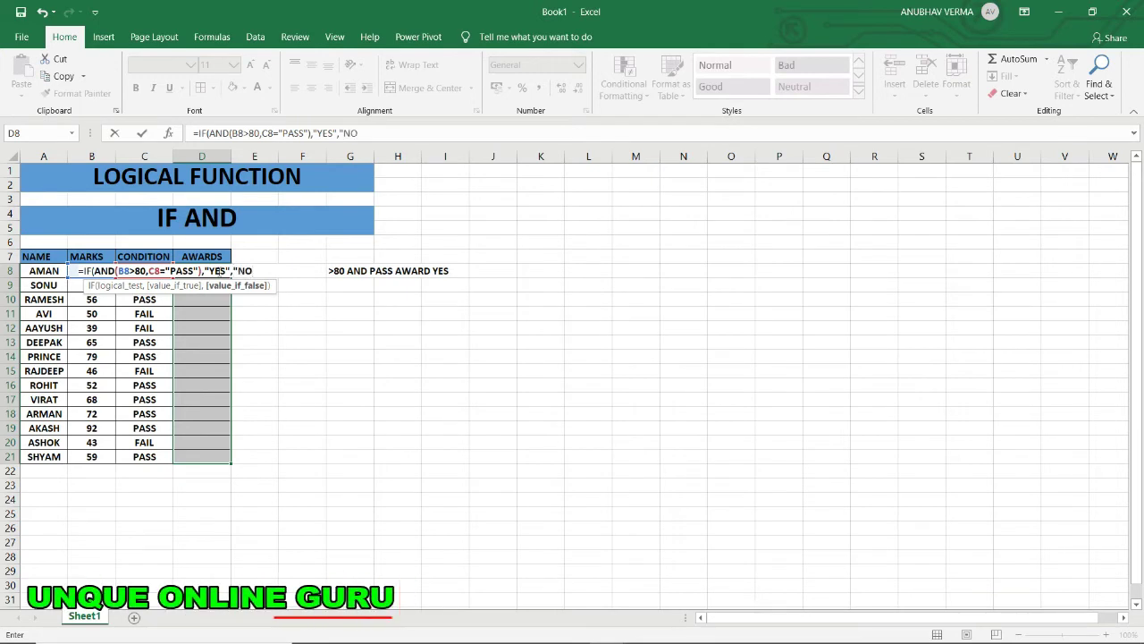
pyautogui.write('"')
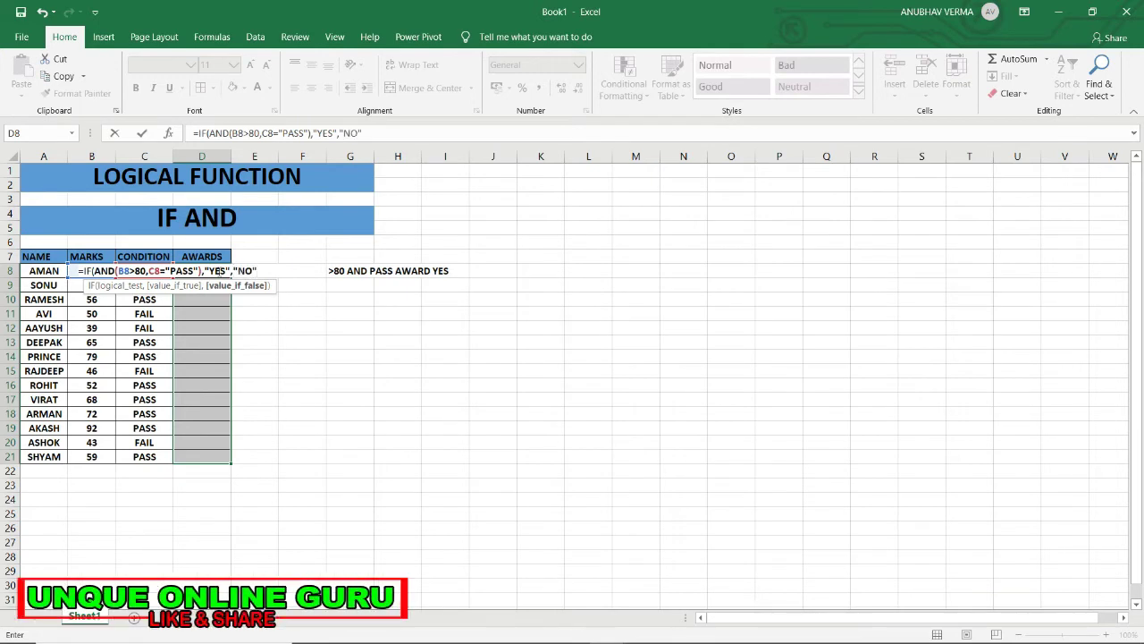
pyautogui.write(')')
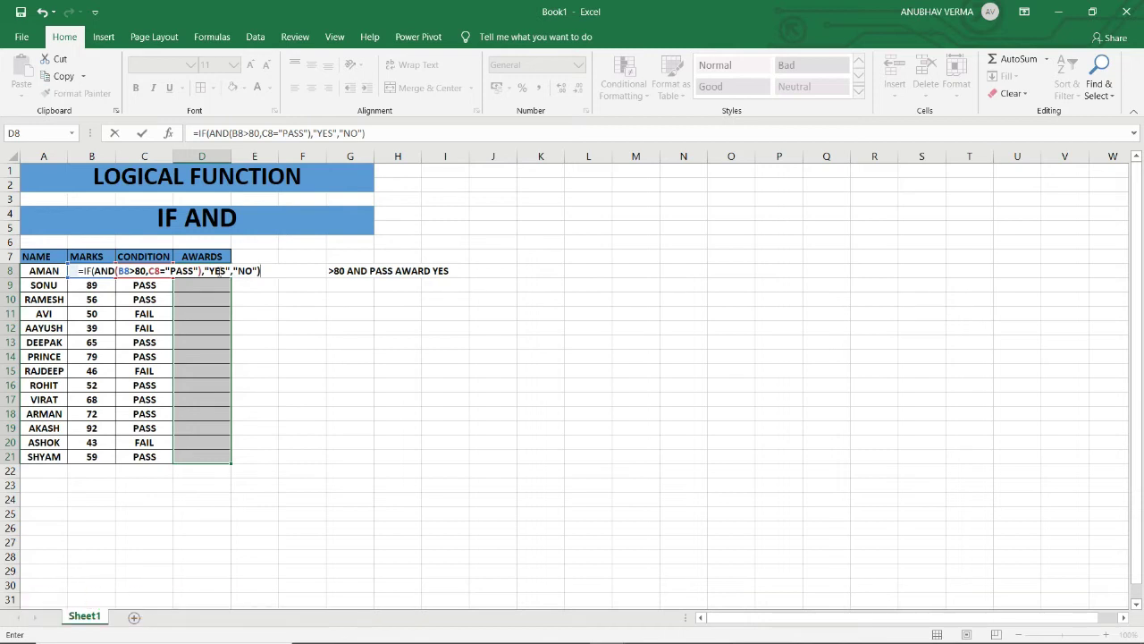
# Step: Enter the formula into all of D8:D21 with Ctrl+Enter, then zoom in to check the YES/NO results
pyautogui.hotkey('ctrl', 'Return')
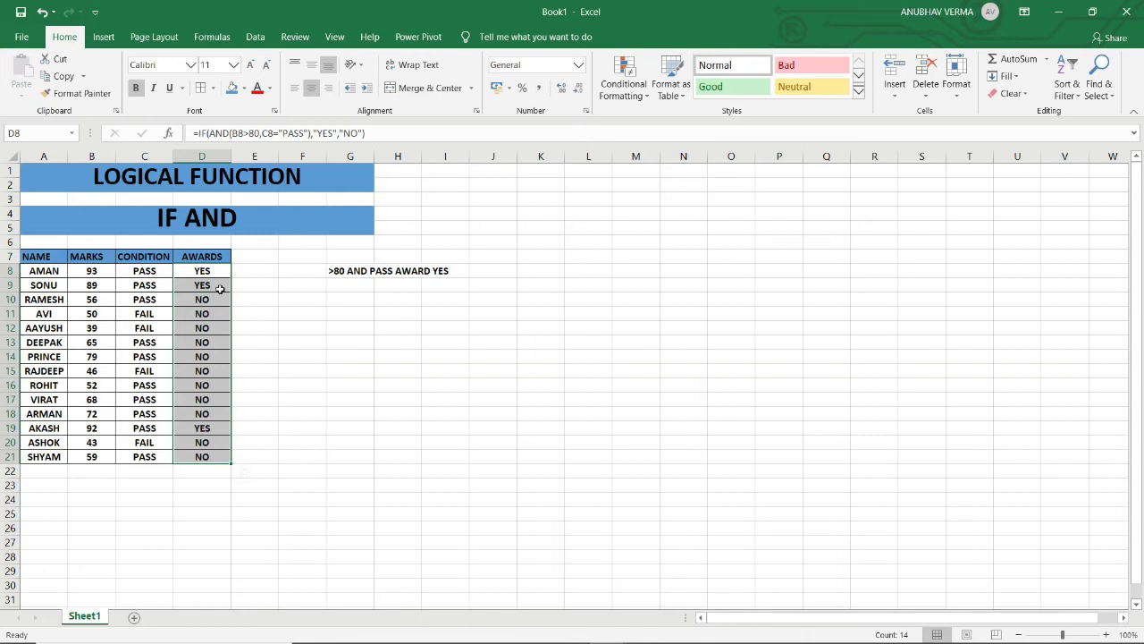
pyautogui.scroll(2, 220, 288)
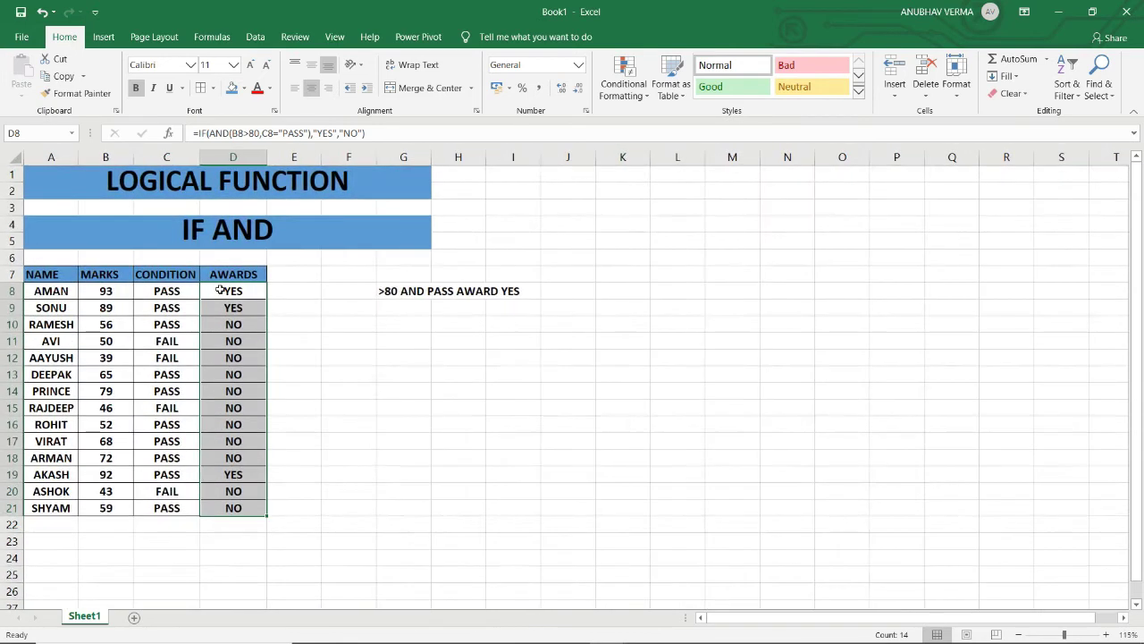
pyautogui.scroll(1, 220, 288)
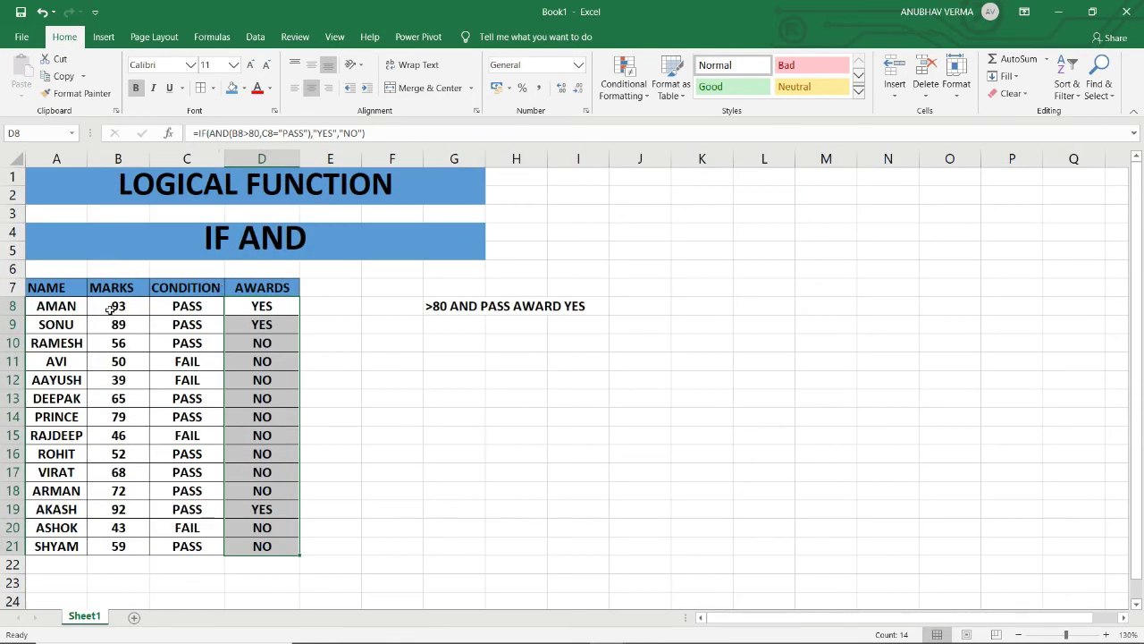